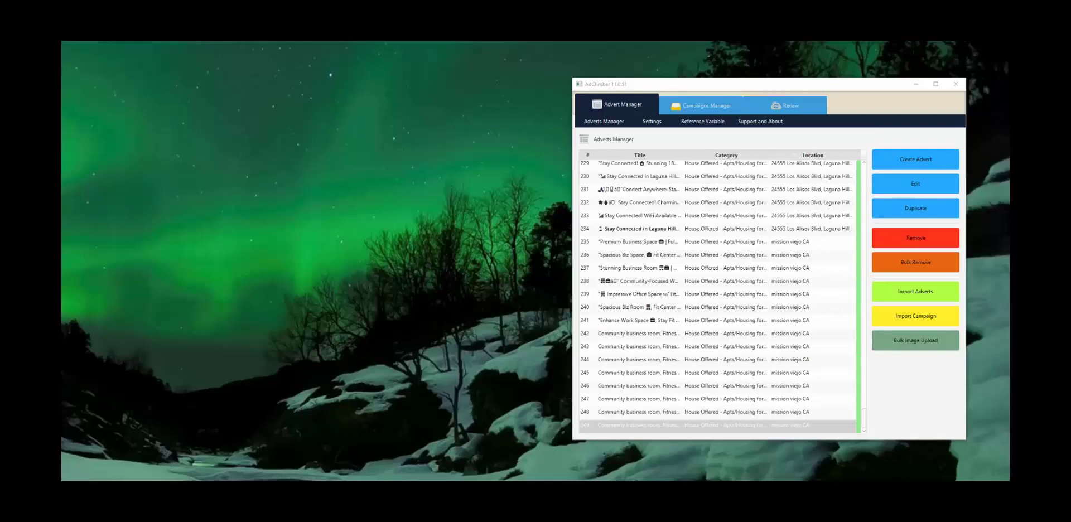
Step: Edit and save advert 248's description, then show the Campaigns Manager with advert counts
right_click(696, 413)
click(701, 419)
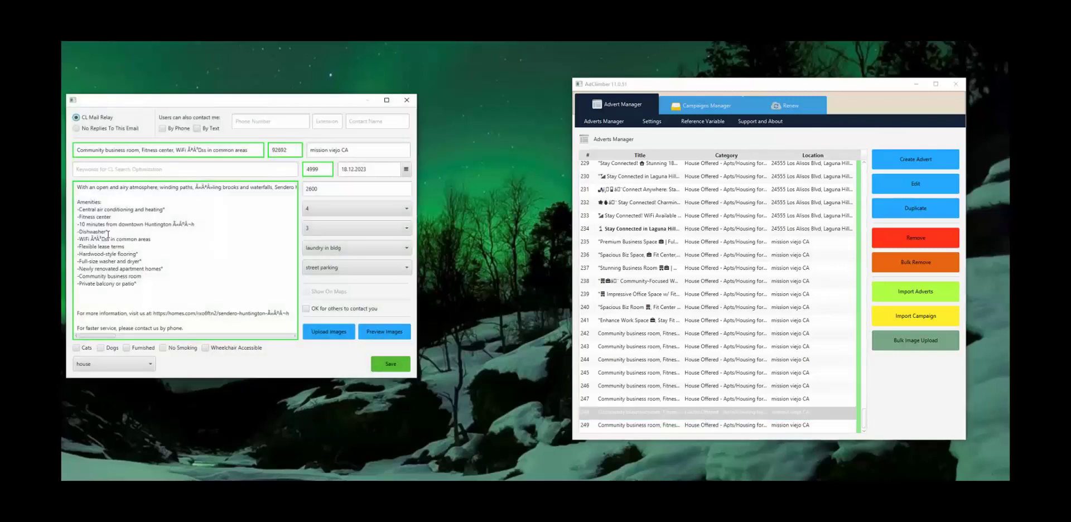
click(143, 263)
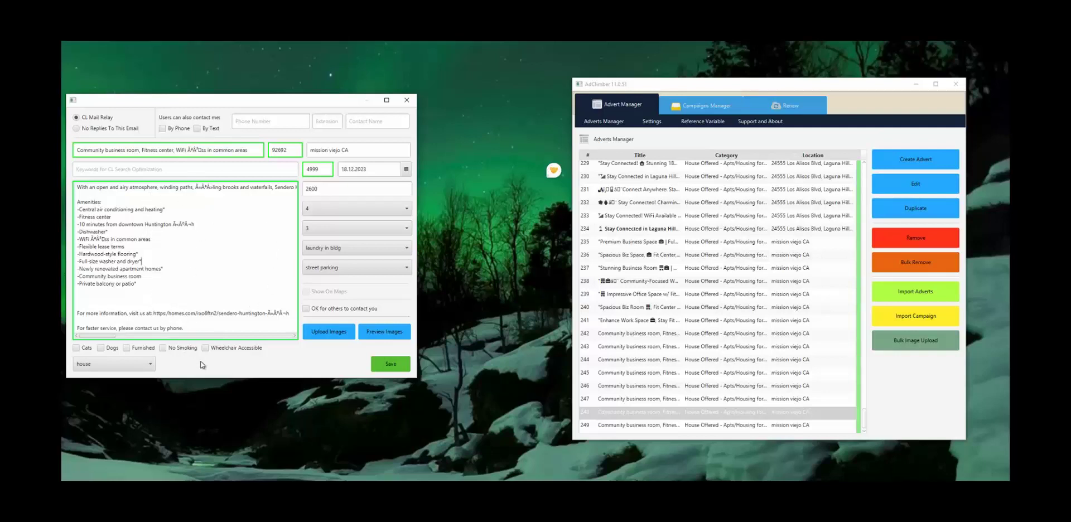
click(386, 366)
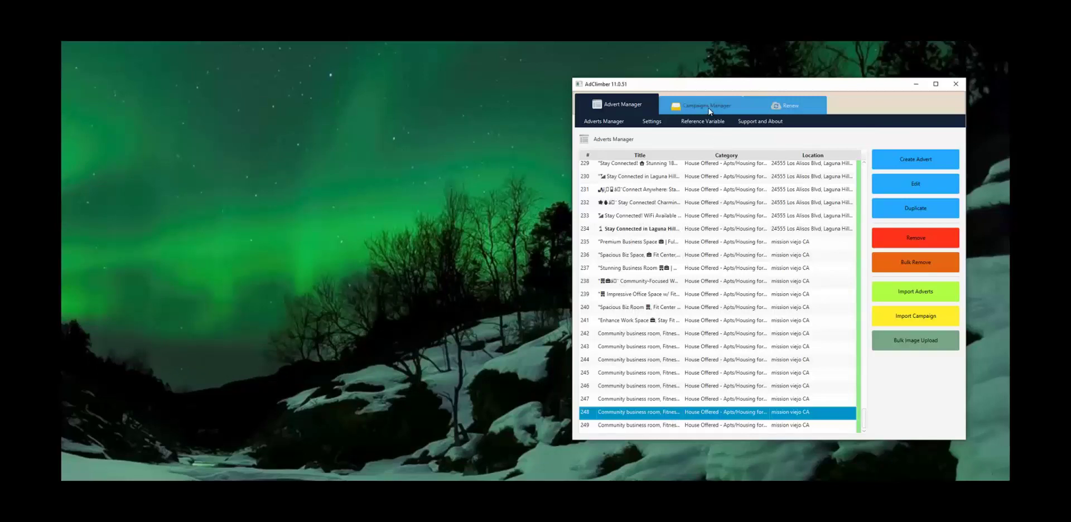
click(706, 105)
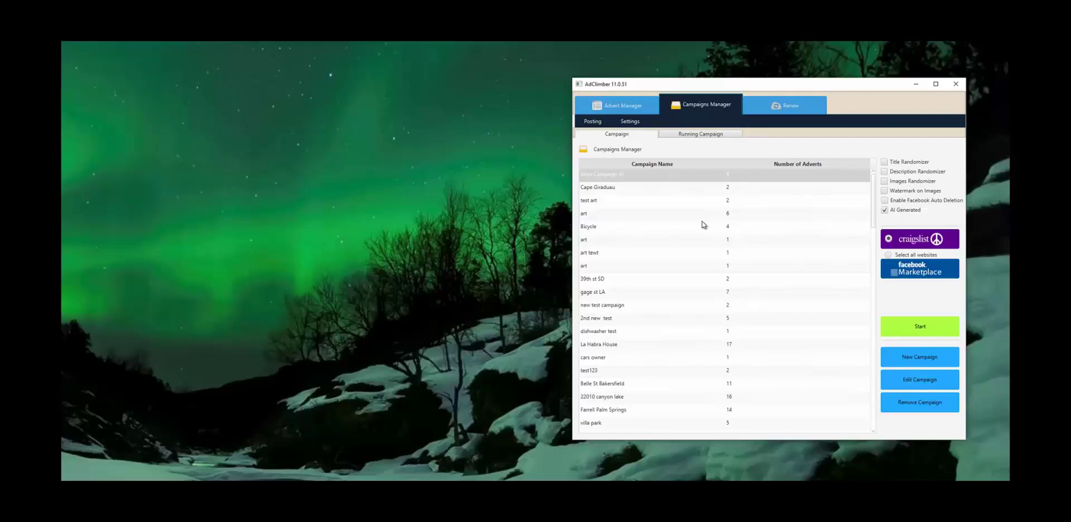
Step: Start the Craigslist campaign from the third posting account with an interval of 5
click(921, 329)
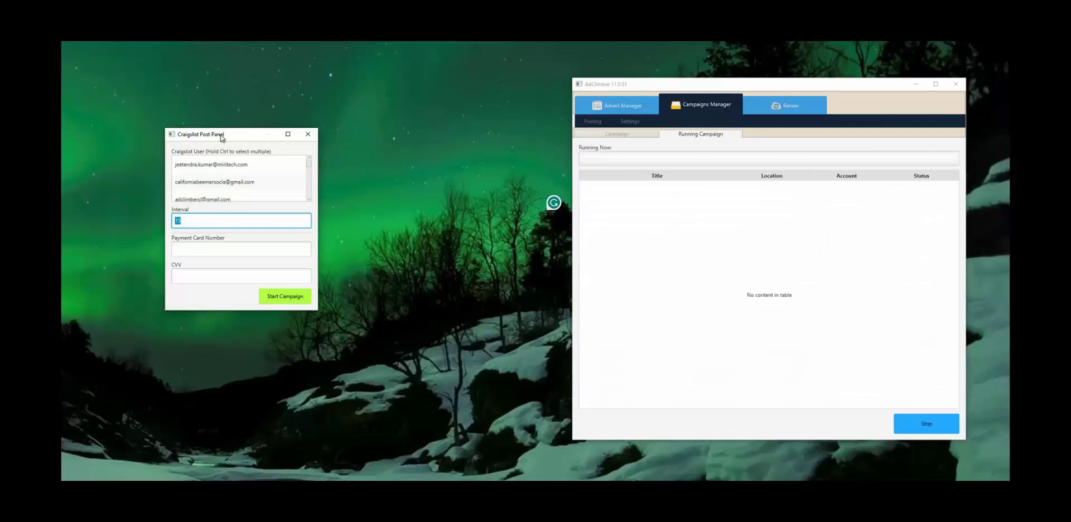
click(205, 199)
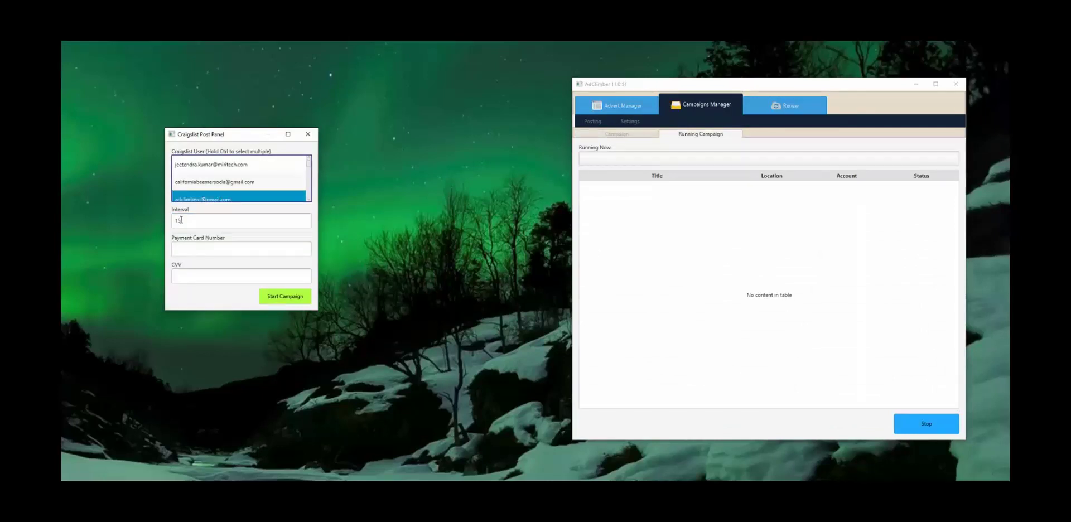
drag(181, 220, 172, 222)
text(5)
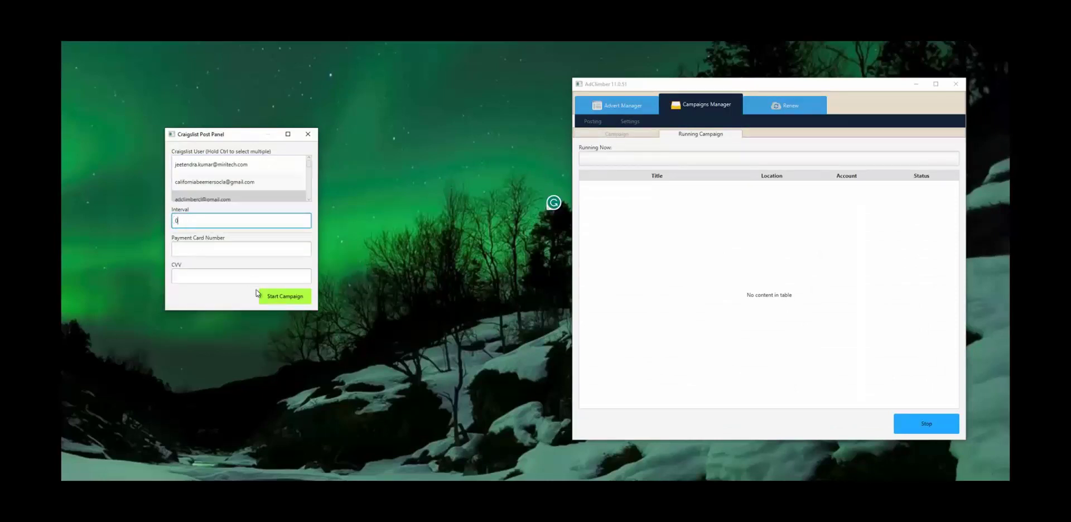
click(284, 297)
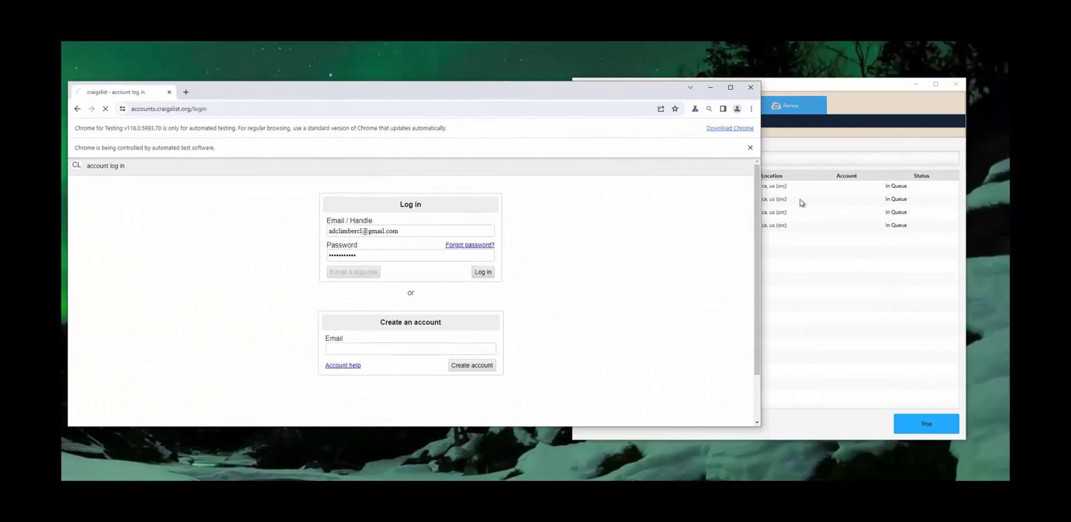
Step: Move the AdClimber window right while the four Orange County housing ads post
drag(876, 91, 989, 95)
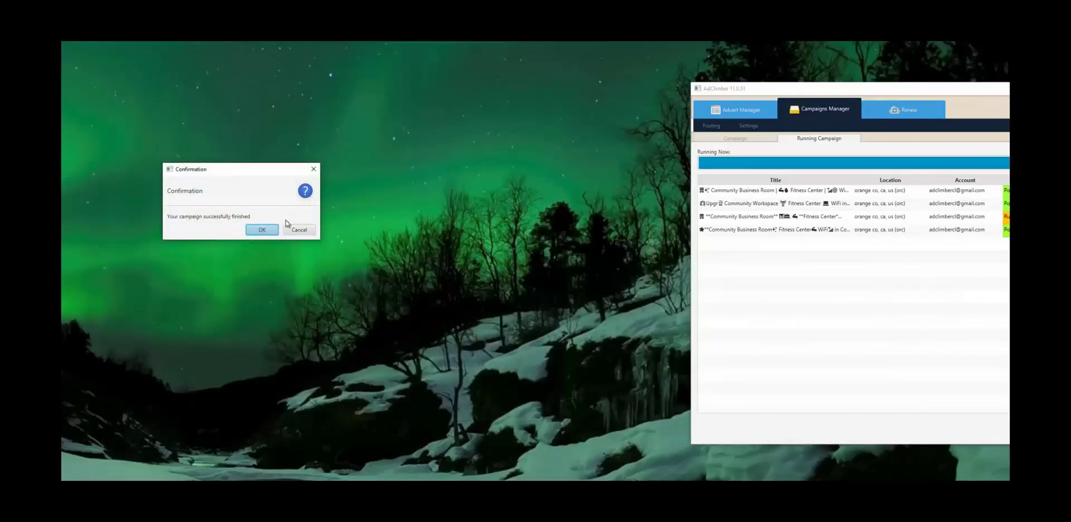
Step: Dismiss the finished notice, select Community business room adverts 242–249 in Sales Campaign AI, and save
click(254, 230)
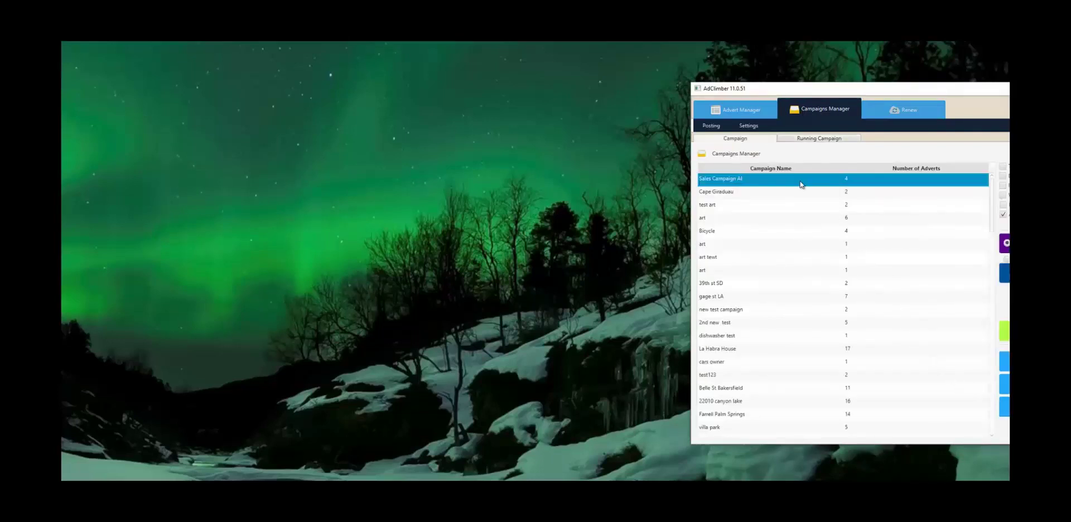
click(1004, 273)
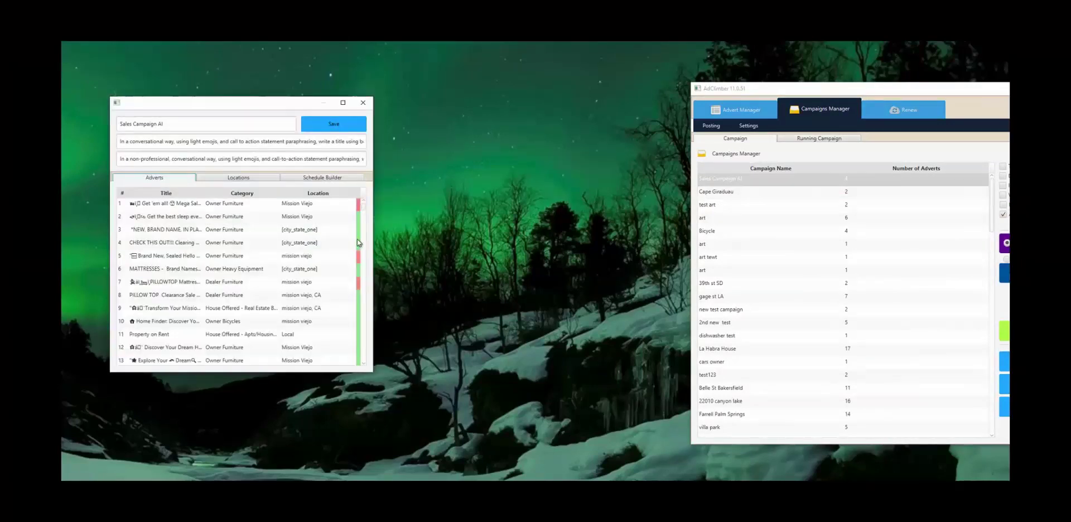
scroll(296, 264, up, 2)
scroll(295, 263, down, 20)
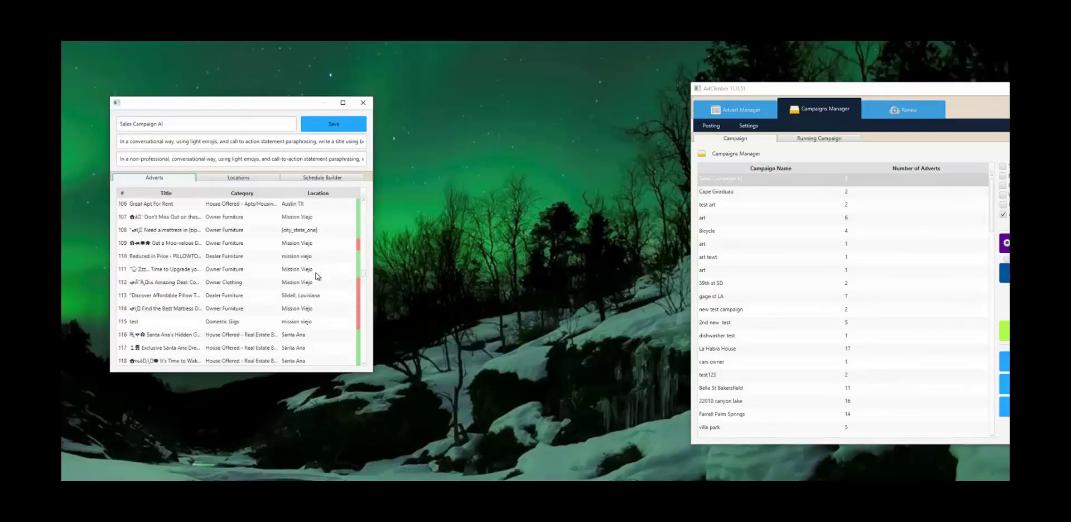
scroll(315, 279, down, 20)
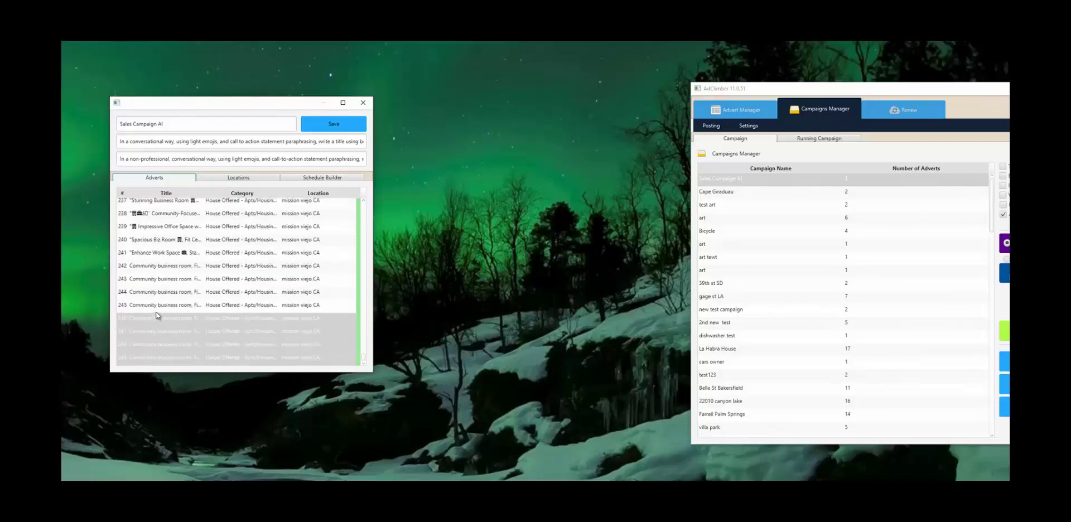
drag(157, 316, 163, 265)
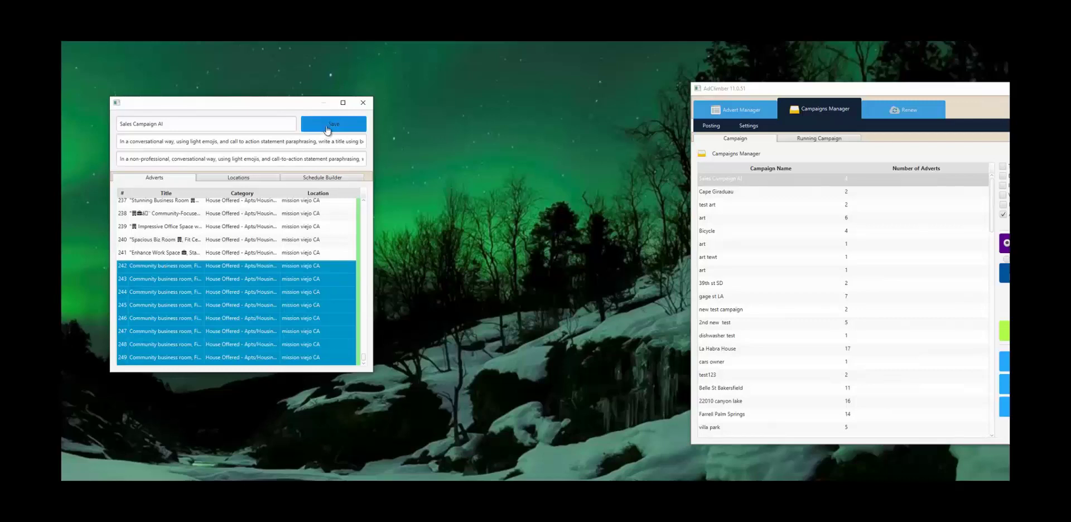
drag(124, 142, 268, 143)
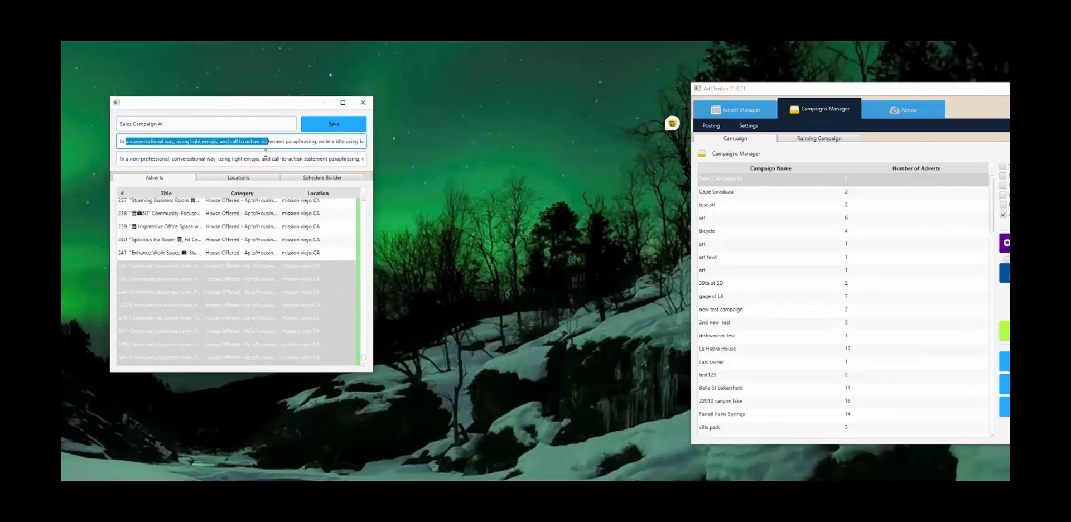
click(334, 125)
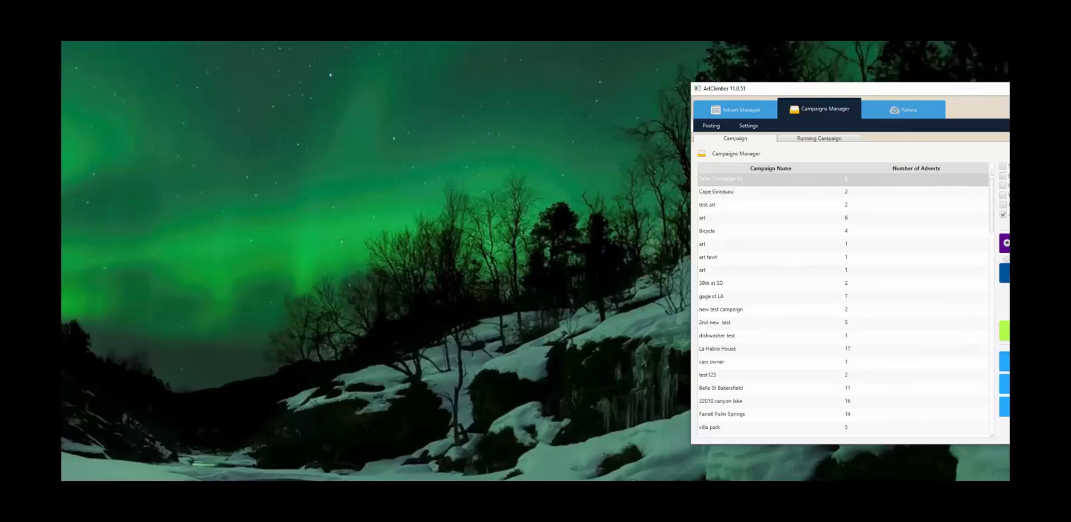
Step: Launch Sales Campaign AI on Craigslist from the third account with interval 0
click(1004, 331)
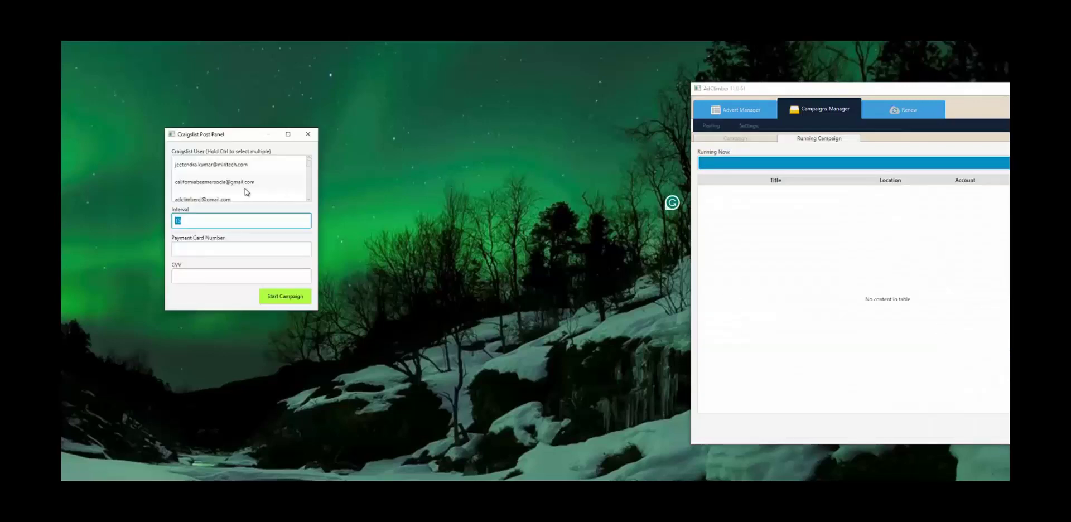
click(210, 198)
click(169, 216)
double_click(169, 216)
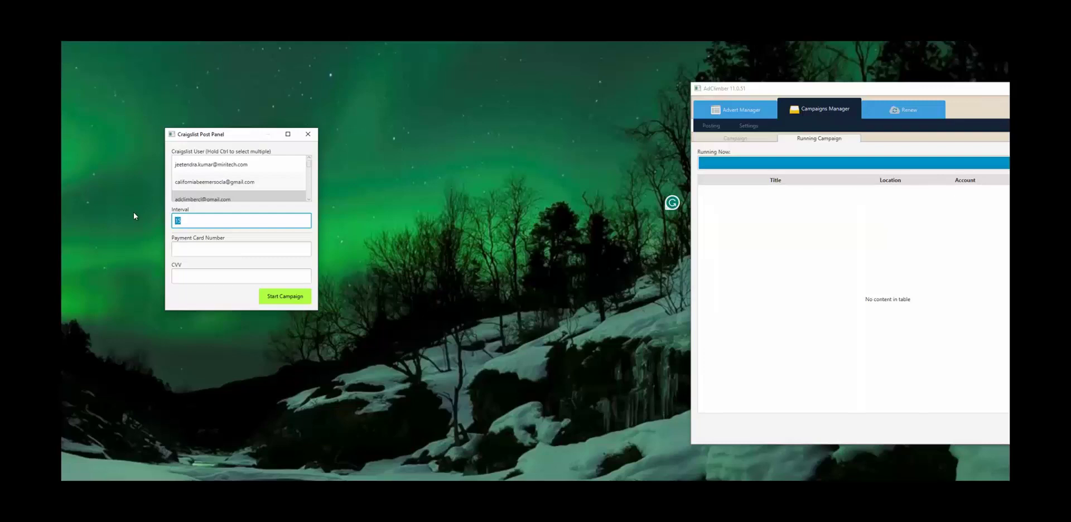
text(0)
click(274, 297)
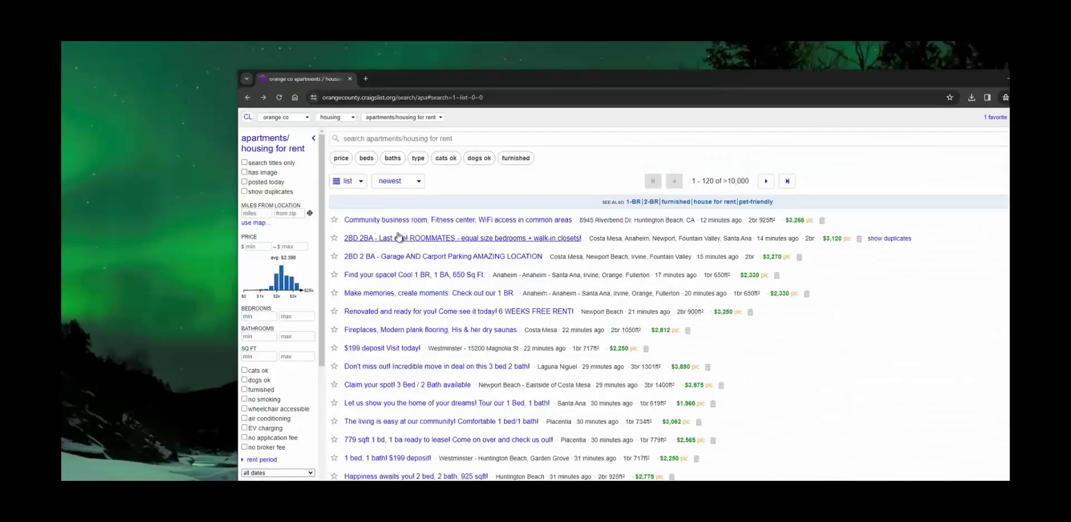
Step: Search the Orange County housing listings for 'laguna gem' and dismiss the AdClimber confirmation
click(393, 138)
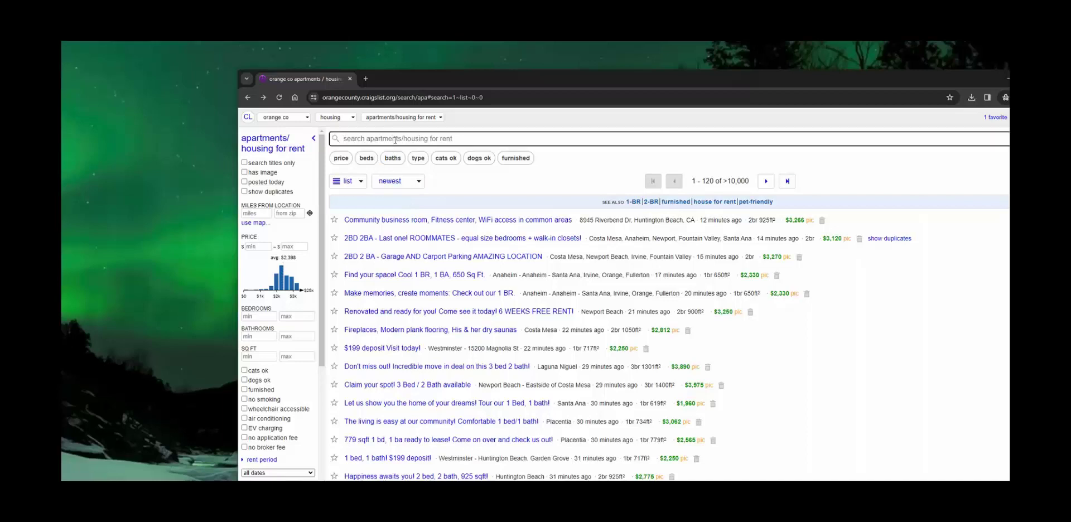
text(laguna g)
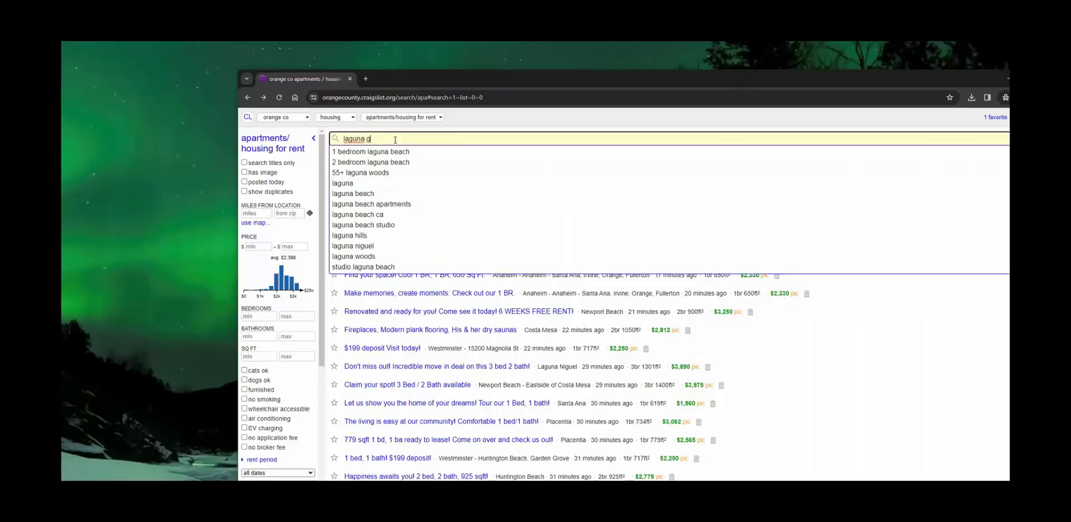
text(em)
key(Return)
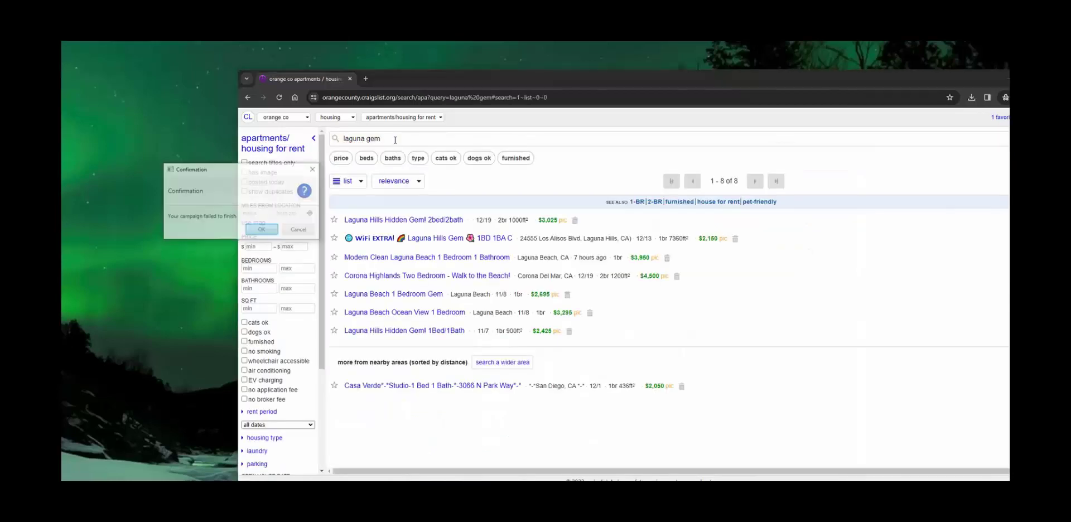
click(271, 233)
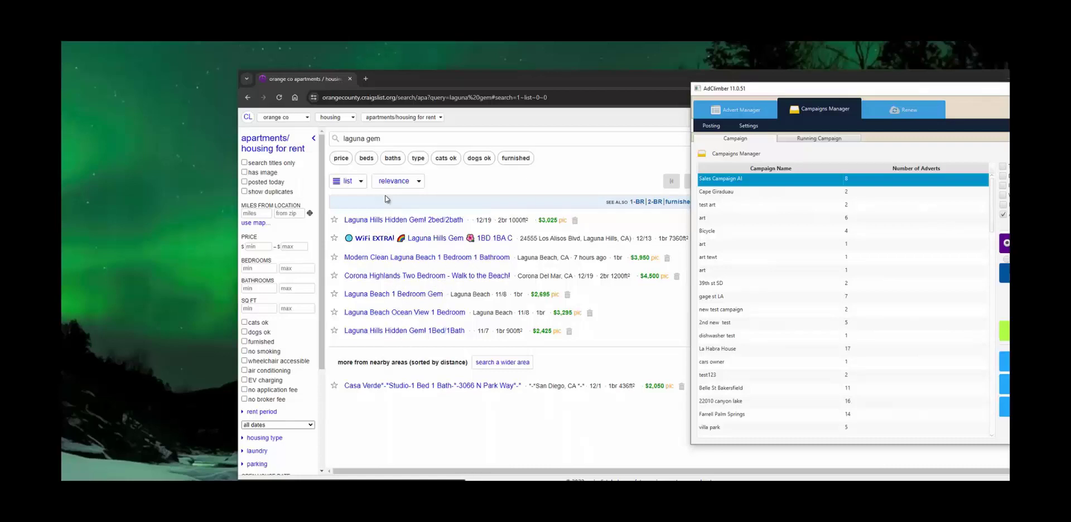
click(641, 79)
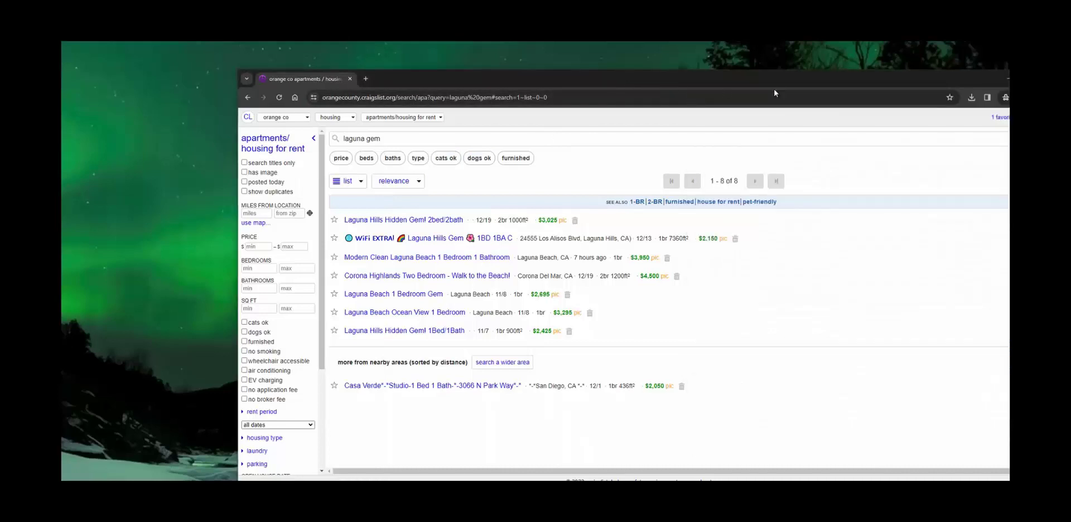
Step: From the account's active postings, open the $2,150 'Stay Connected in Laguna Hills!' listing
key(alt+Left)
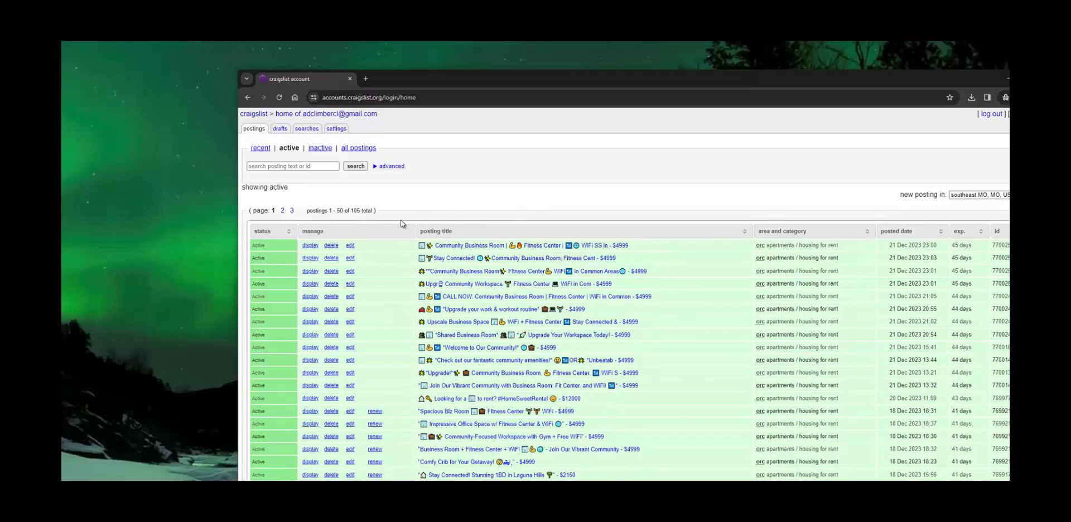
scroll(404, 234, down, 10)
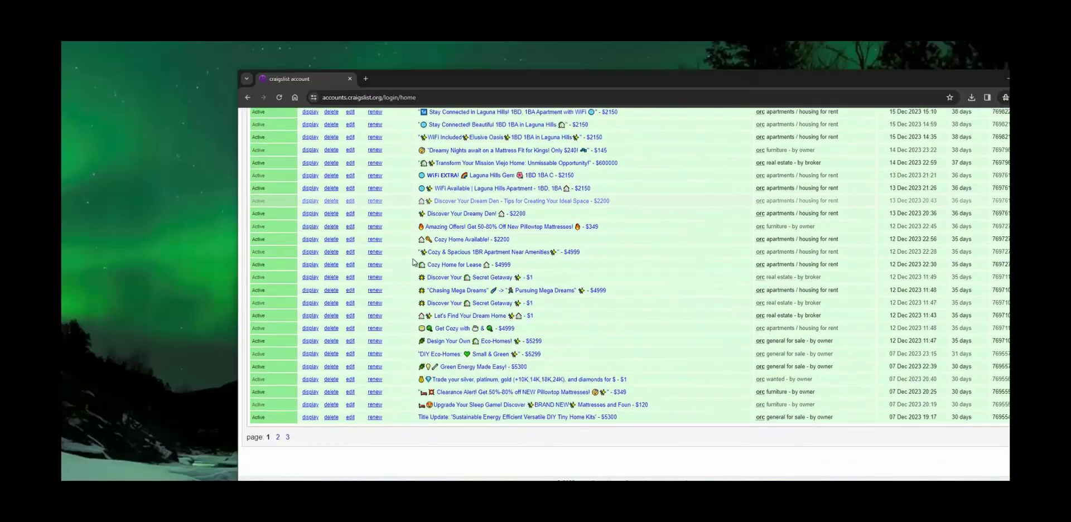
scroll(494, 271, up, 3)
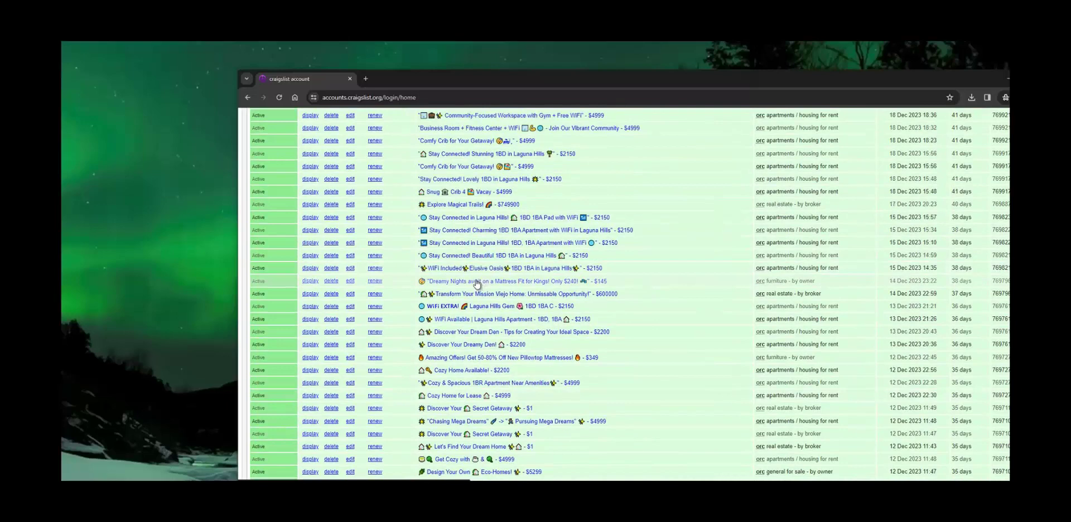
click(481, 218)
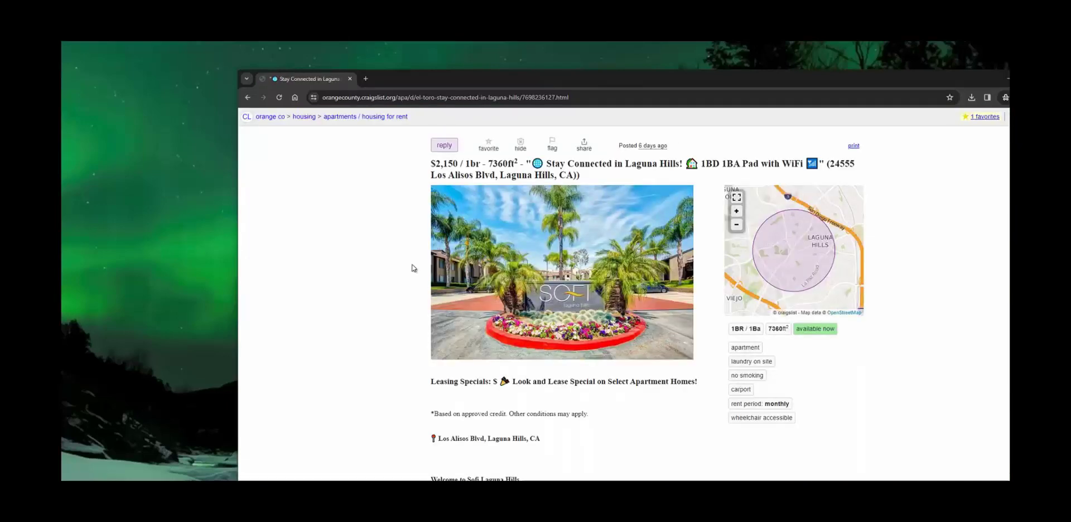
scroll(411, 268, down, 5)
scroll(455, 291, up, 3)
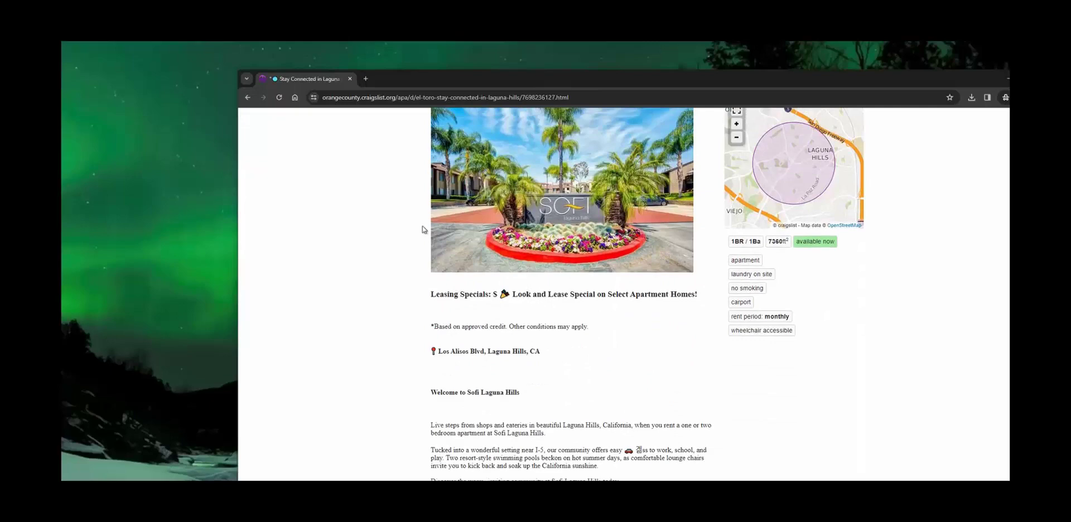
Step: Review the Stay Connected! and Community Business Room and Fitness Center postings
click(248, 97)
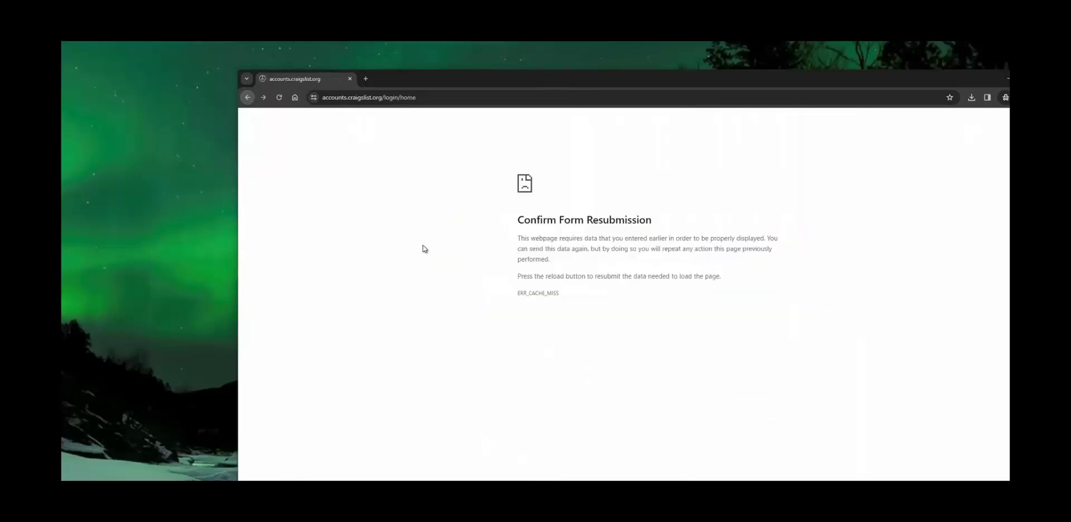
click(247, 97)
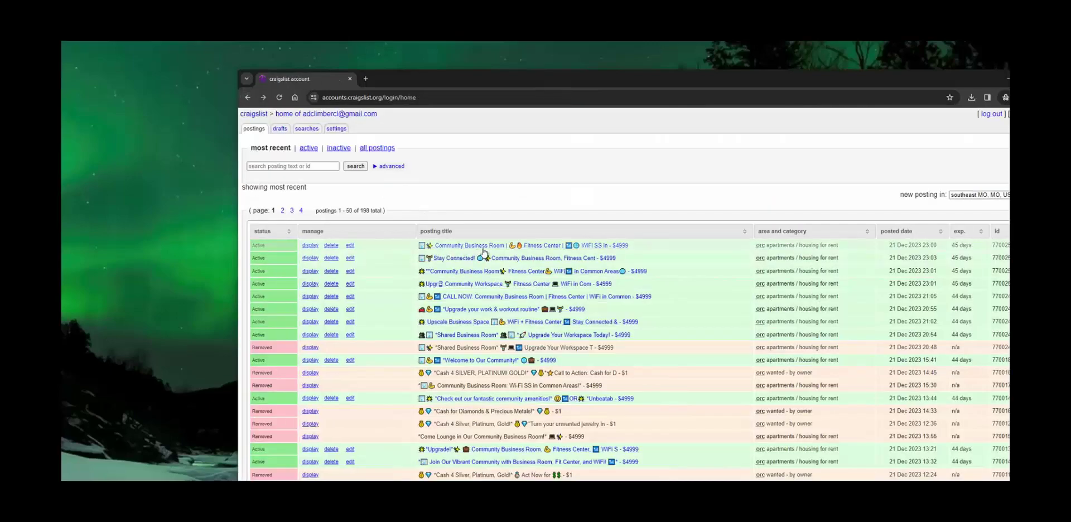
click(482, 259)
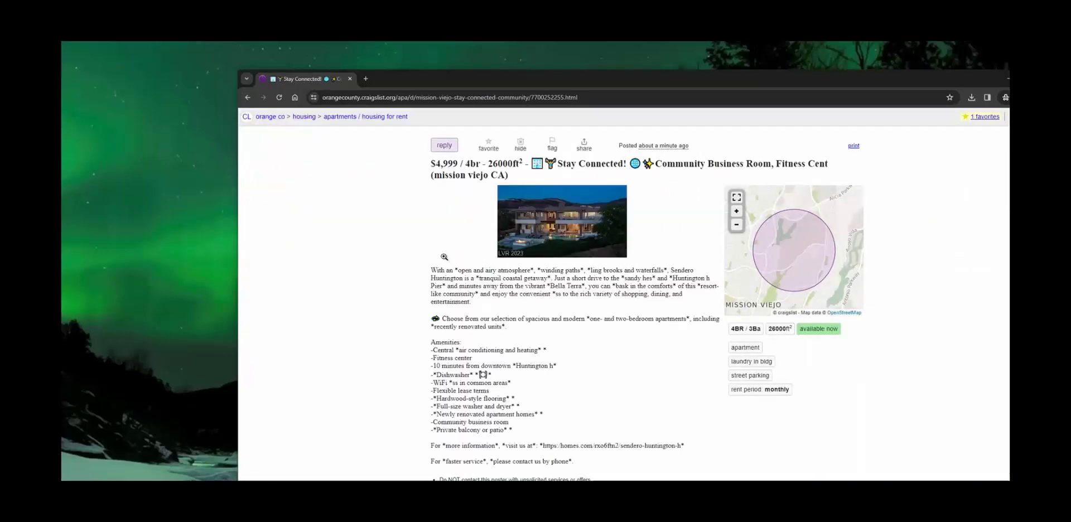
scroll(426, 291, down, 2)
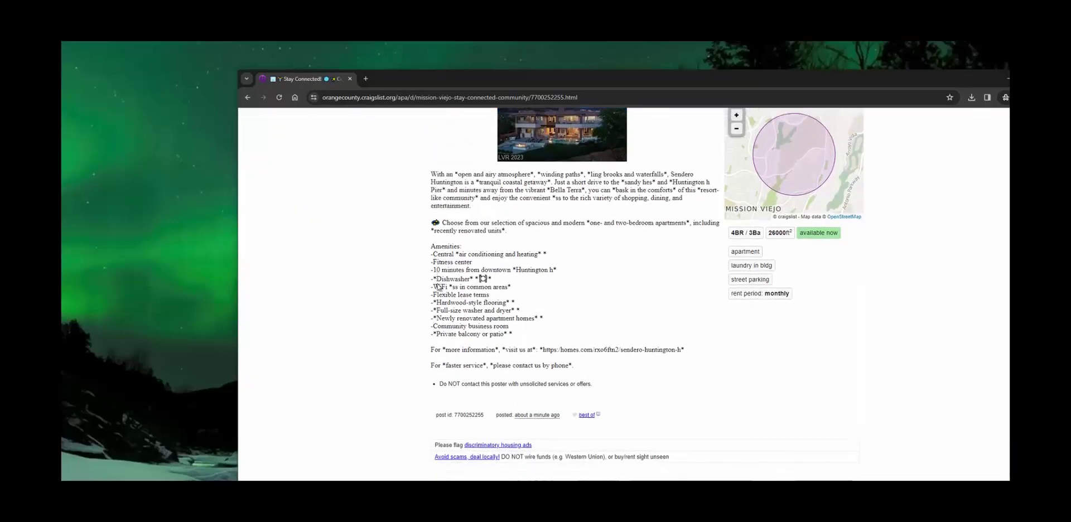
click(248, 99)
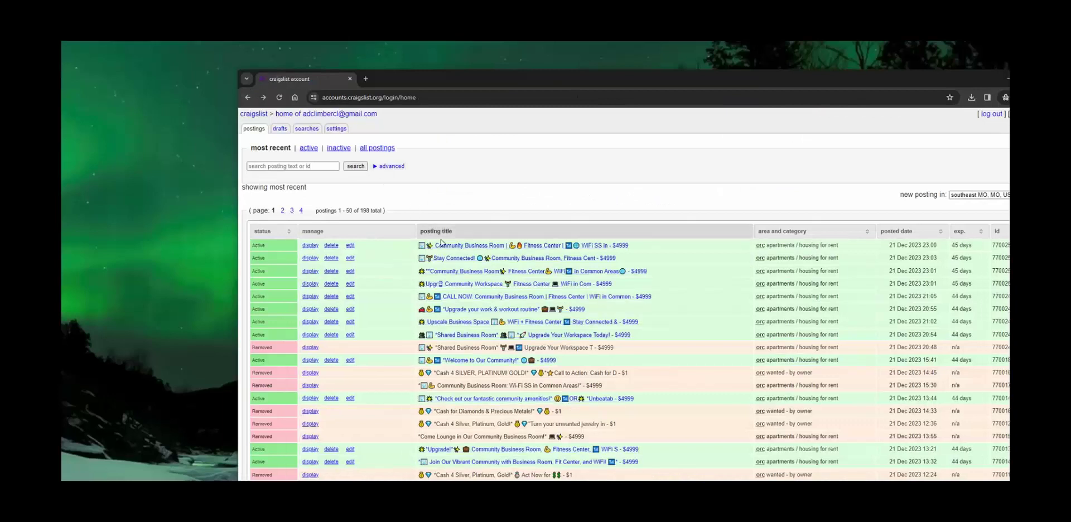
click(460, 275)
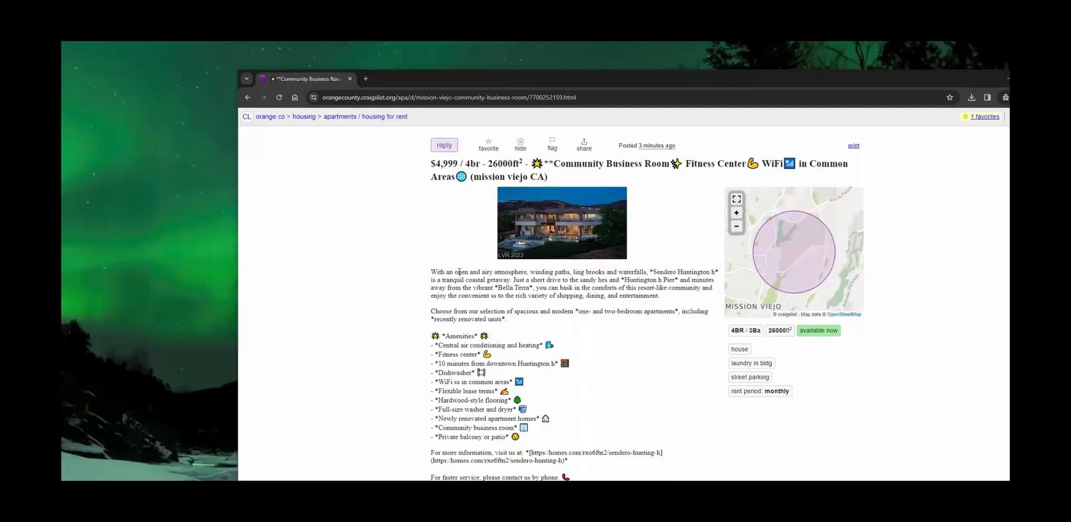
scroll(459, 272, down, 3)
drag(540, 328, 565, 346)
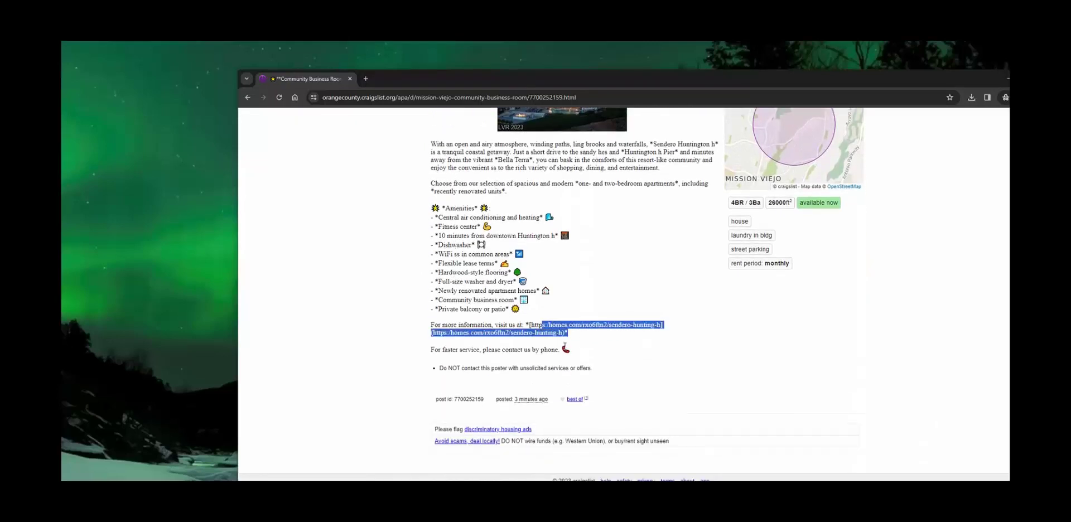
Step: Open the CALL NOW Community Business Room posting and scroll to its amenities list
click(248, 97)
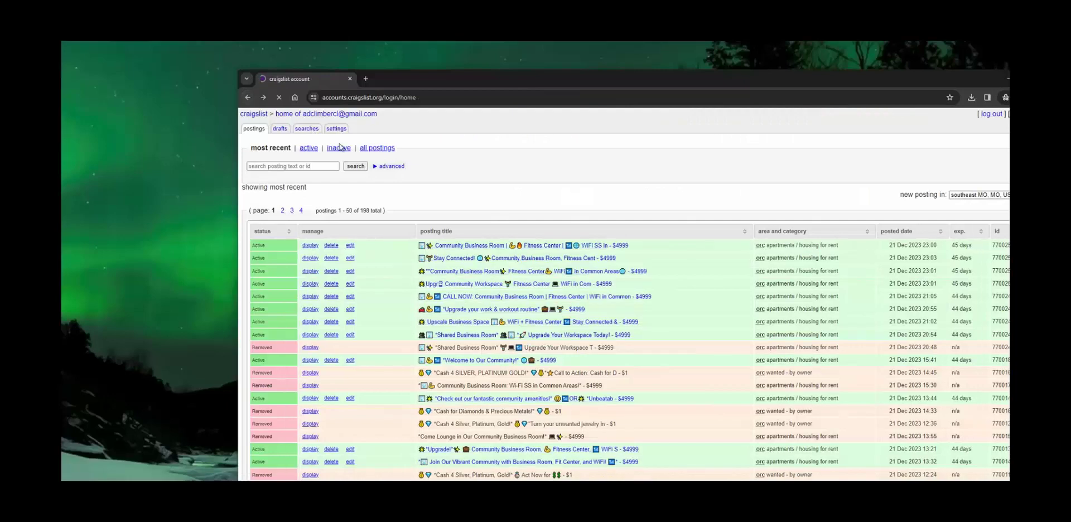
click(464, 297)
scroll(430, 282, down, 3)
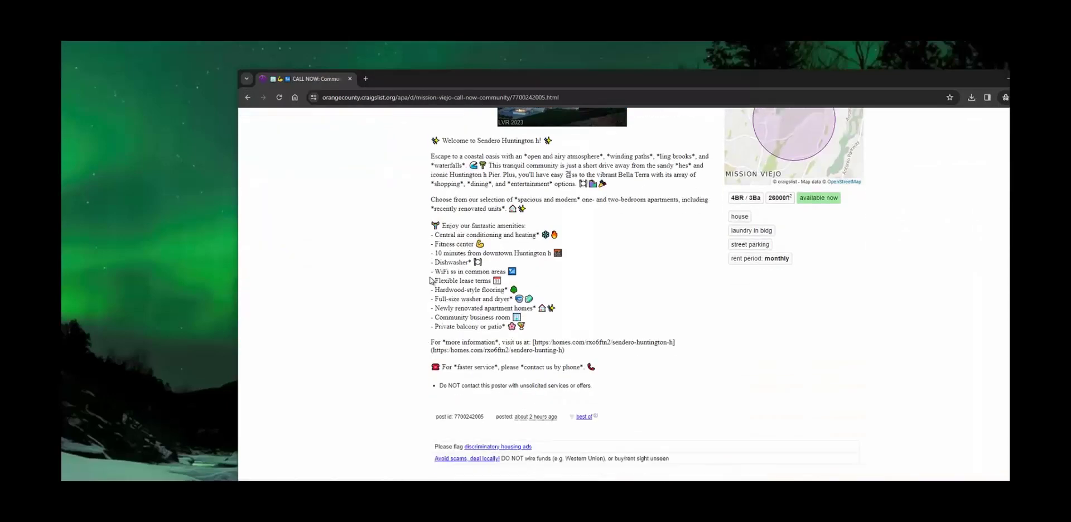
scroll(430, 282, up, 3)
click(248, 97)
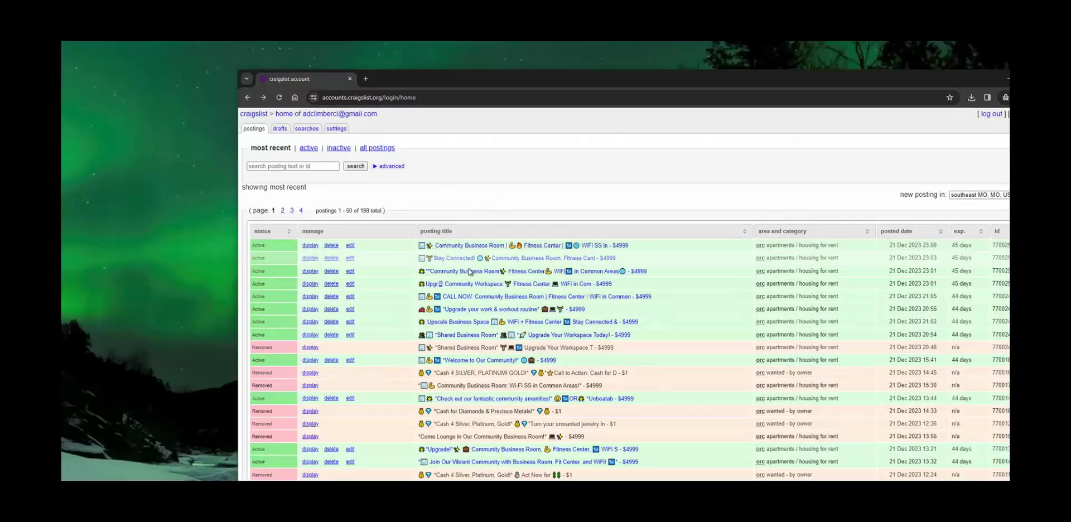
click(478, 296)
scroll(442, 286, down, 3)
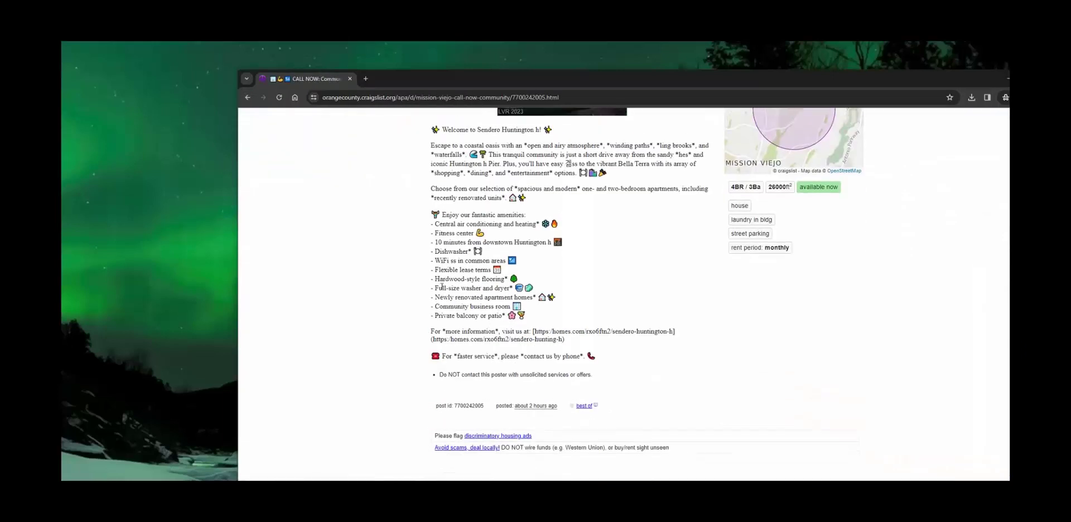
scroll(442, 288, down, 1)
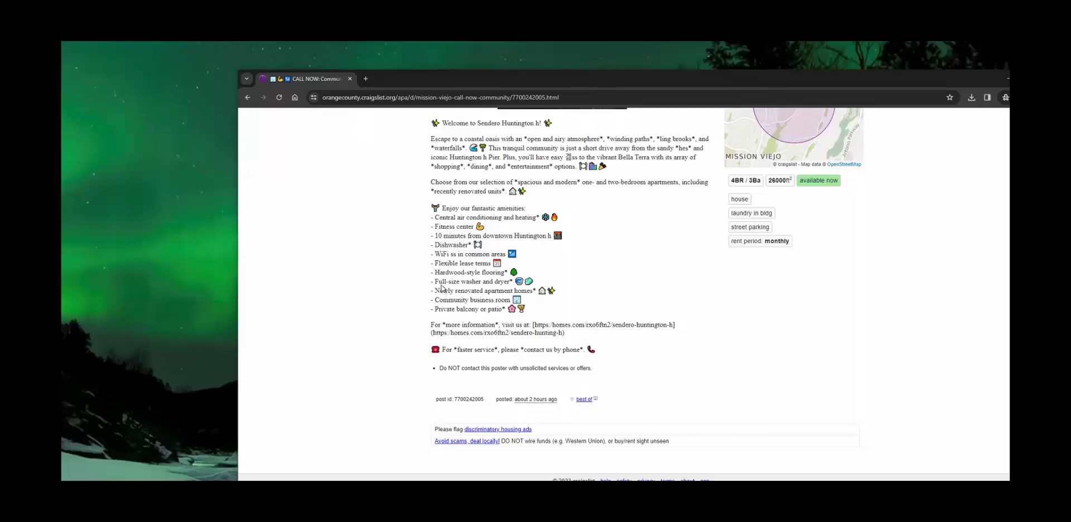